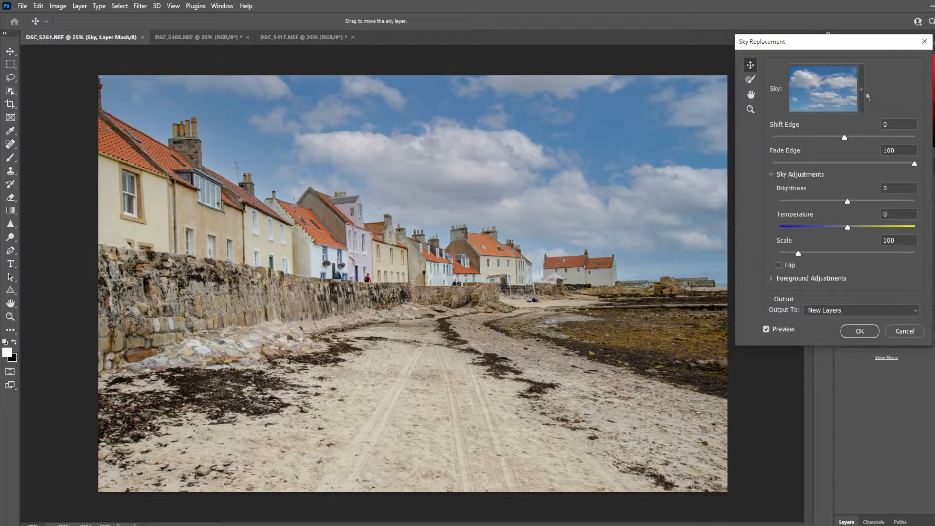
- Try the orange sunset sky preset on the seaside village photo, then cancel the sky replacement
left_click(861, 91)
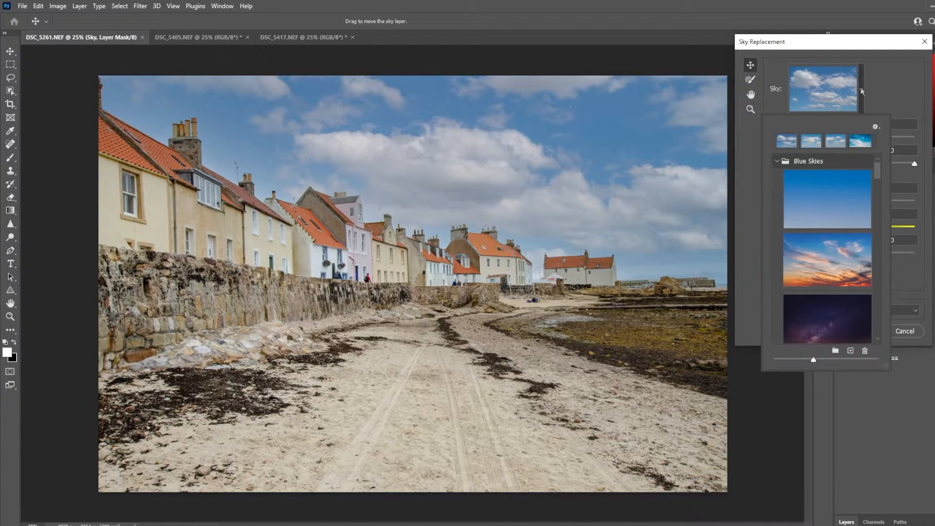
left_click(827, 255)
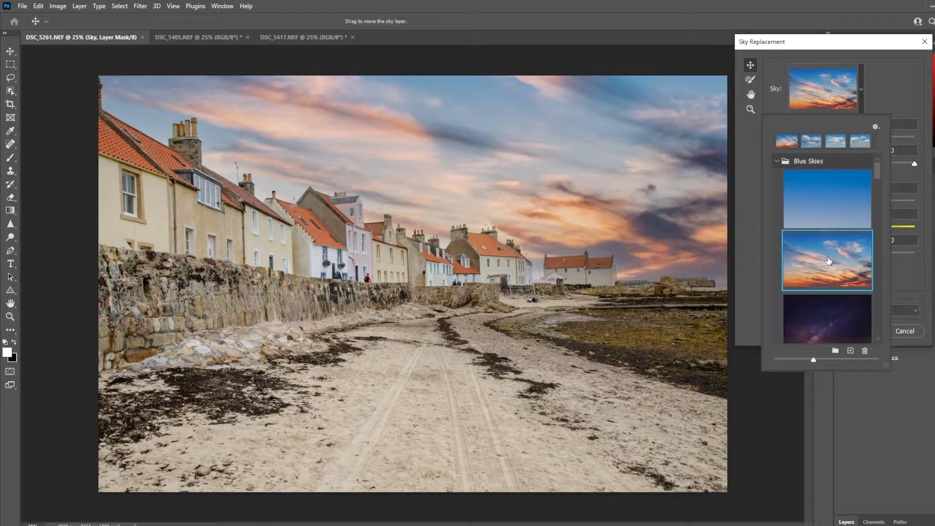
left_click(881, 90)
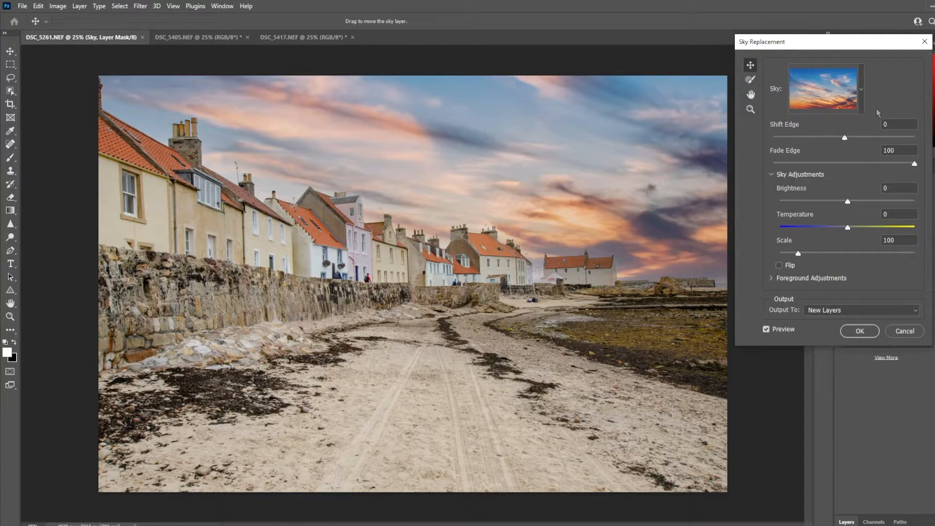
left_click(904, 330)
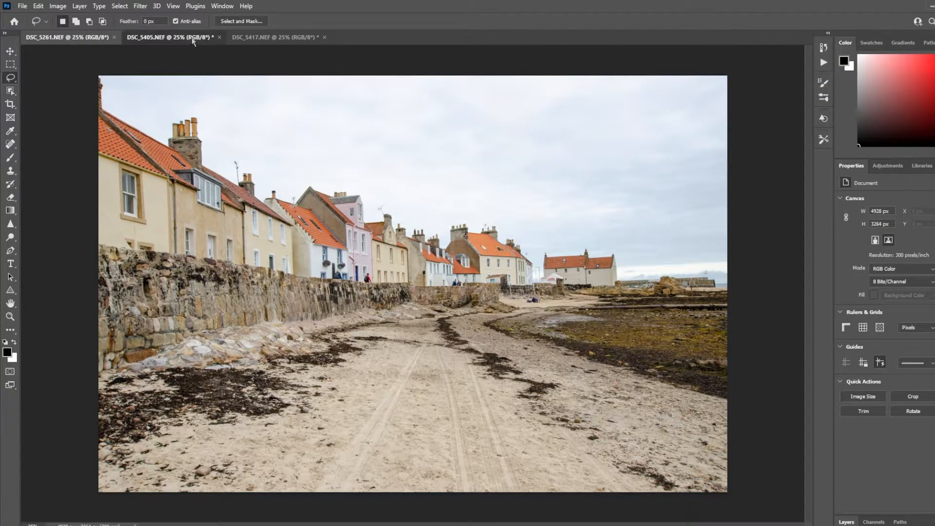
- Switch to the harbour photo DSC_5405.NEF and start Sky Replacement on it
left_click(193, 38)
left_click(38, 7)
left_click(55, 268)
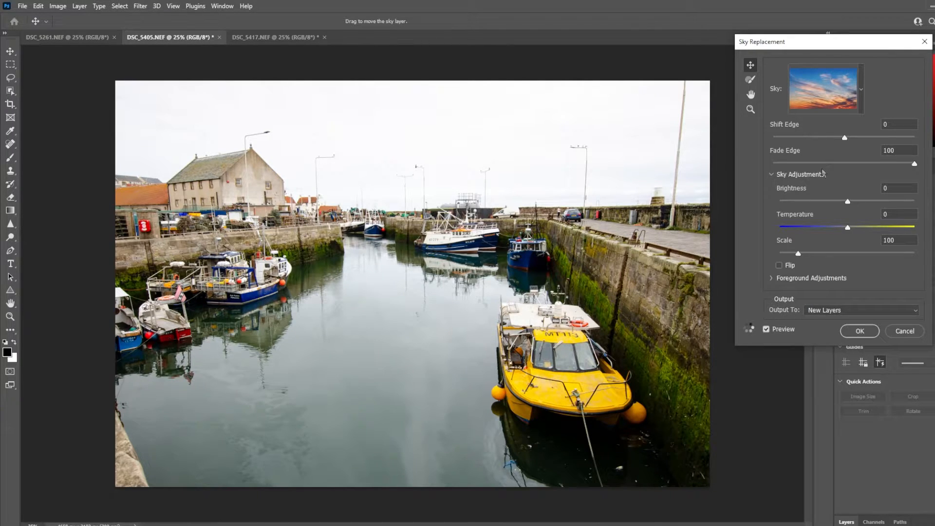
- Try the blue sky preset with the moon and clouds, and move the sky down to reveal more of the moon
left_click(861, 90)
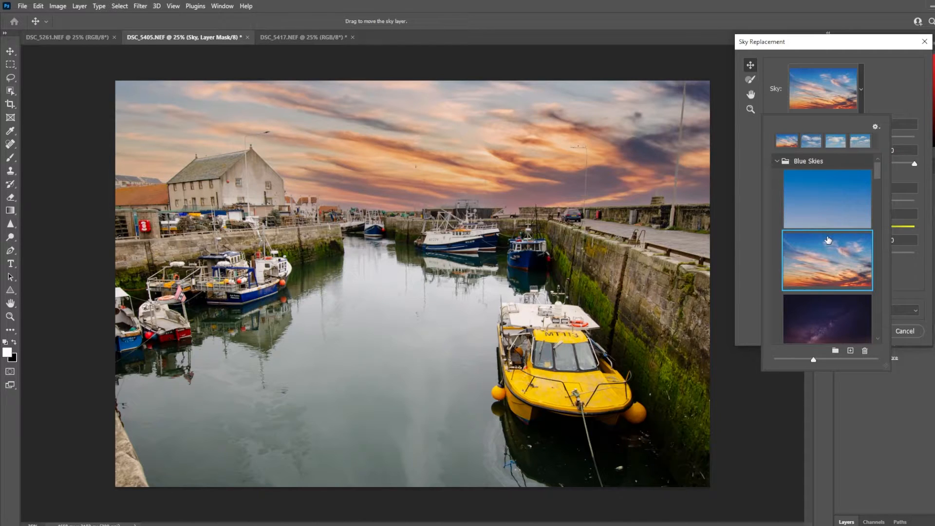
scroll(828, 239, "down", 2)
scroll(827, 239, "down", 5)
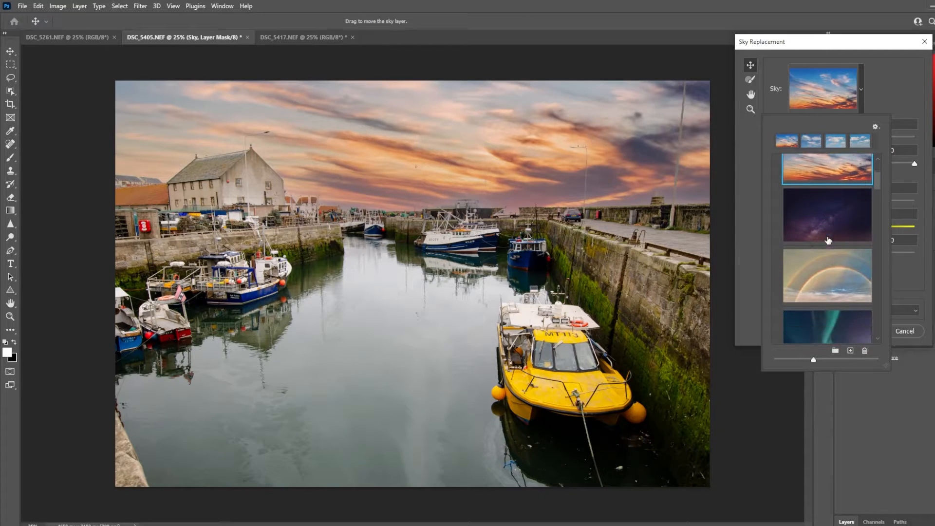
mouse_move(878, 177)
left_mouse_down()
mouse_move(878, 210)
mouse_move(878, 193)
left_mouse_up()
scroll(857, 217, "down", 3)
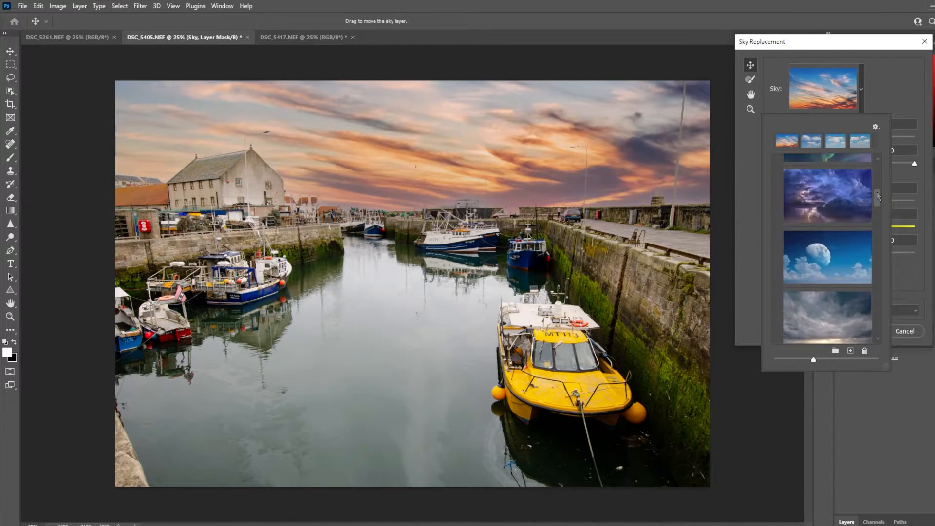
left_click(836, 225)
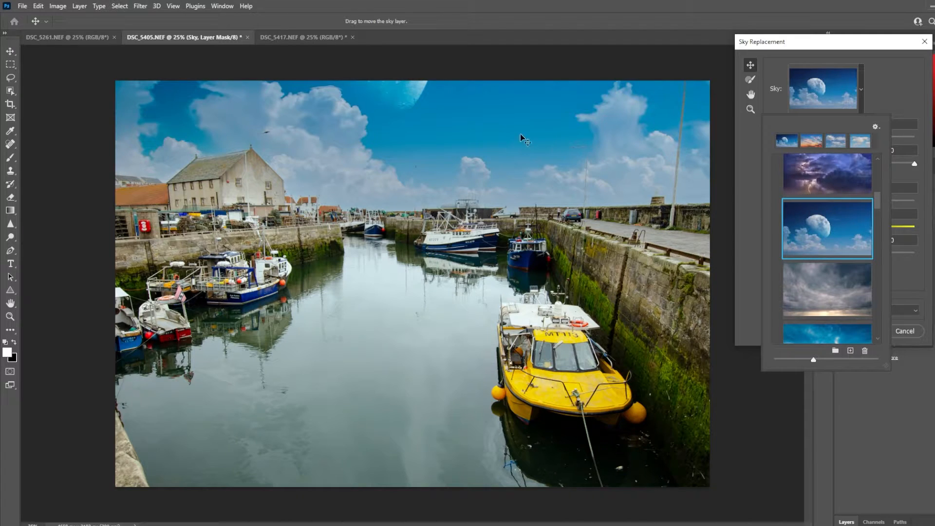
left_click(462, 117)
left_click_drag(461, 113, 463, 177)
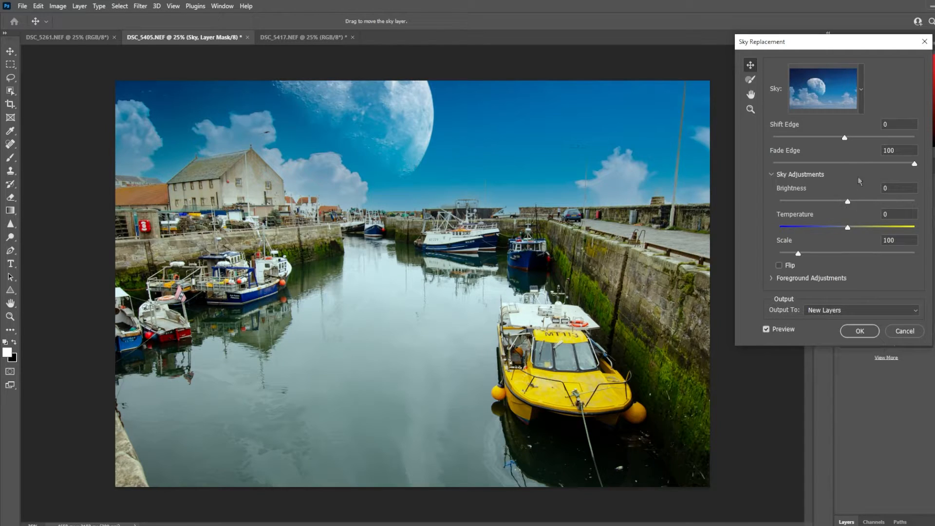
- Try the deep blue sky preset with wispy clouds on the harbour photo, then cancel the replacement
left_click(860, 89)
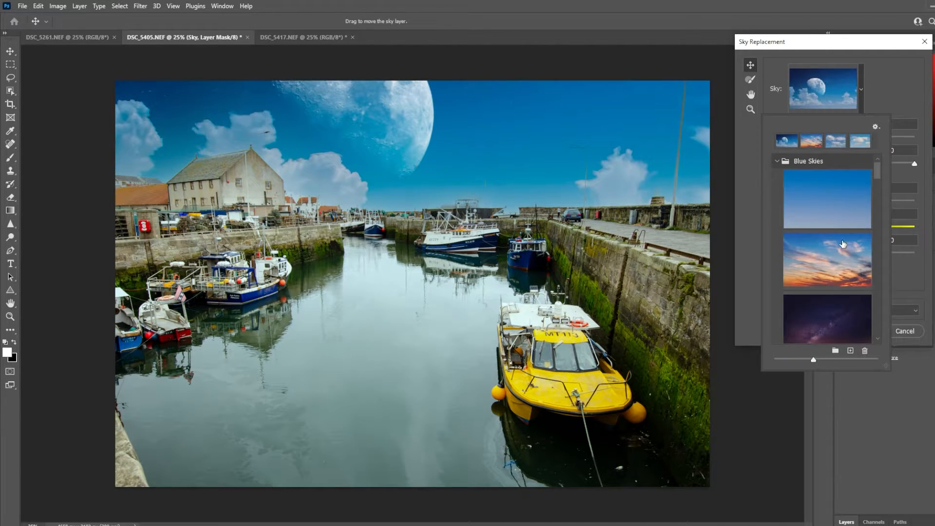
scroll(879, 180, "down", 1)
left_click_drag(880, 180, 880, 222)
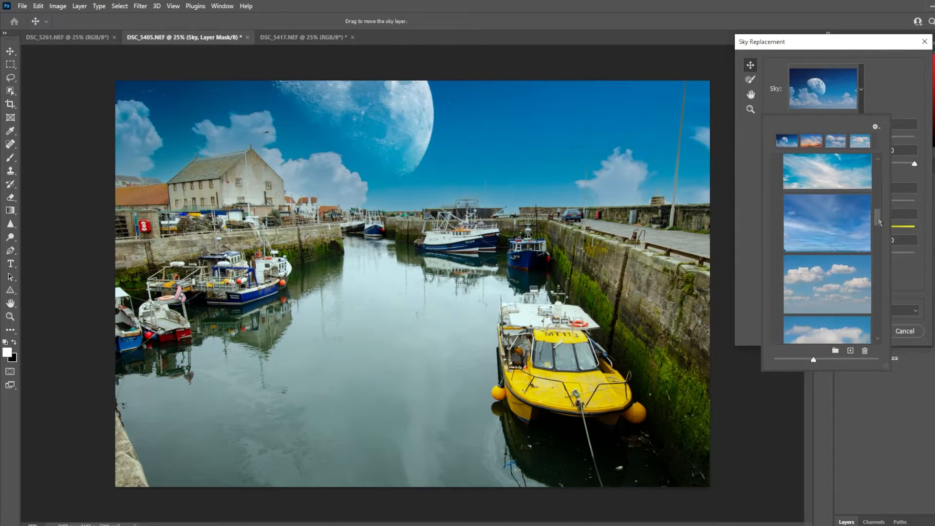
left_click(838, 226)
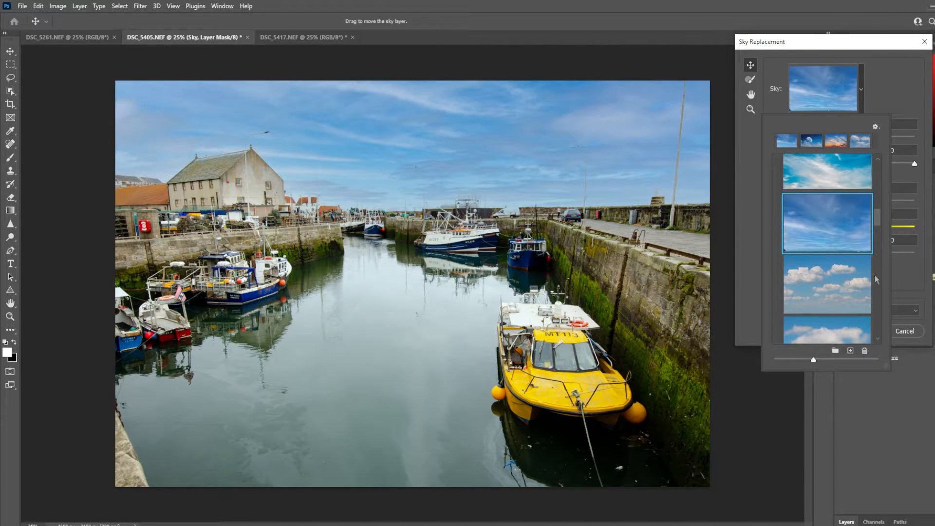
left_click(896, 276)
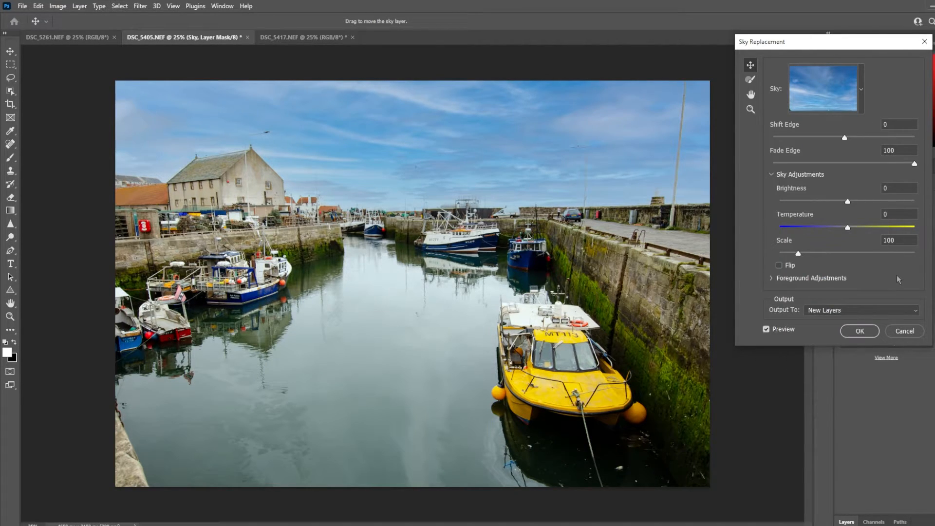
left_click(900, 331)
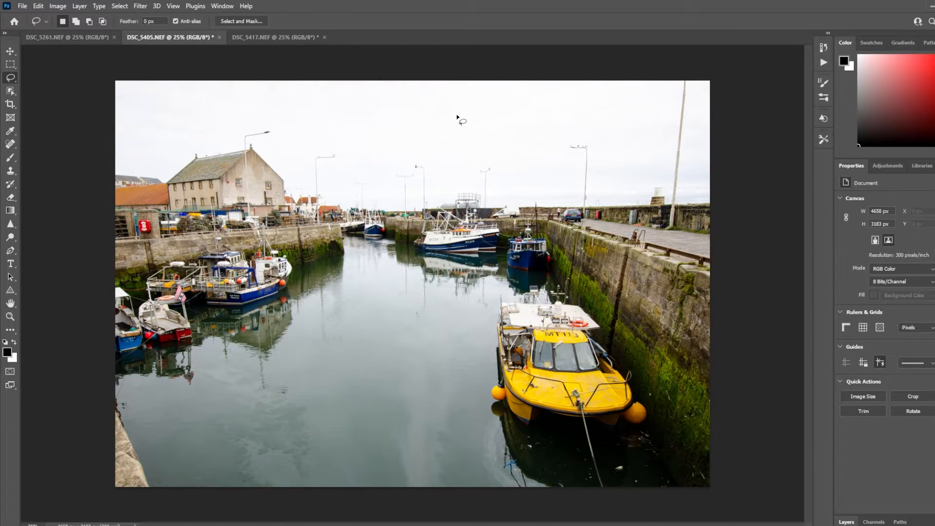
- Switch to the fishing boat photo DSC_5417.NEF and start Sky Replacement on it
left_click(268, 39)
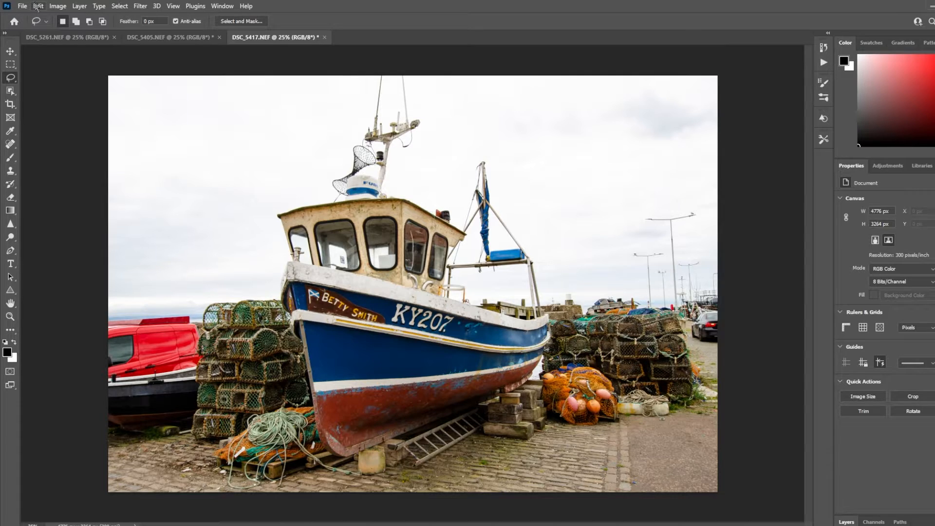
left_click(38, 6)
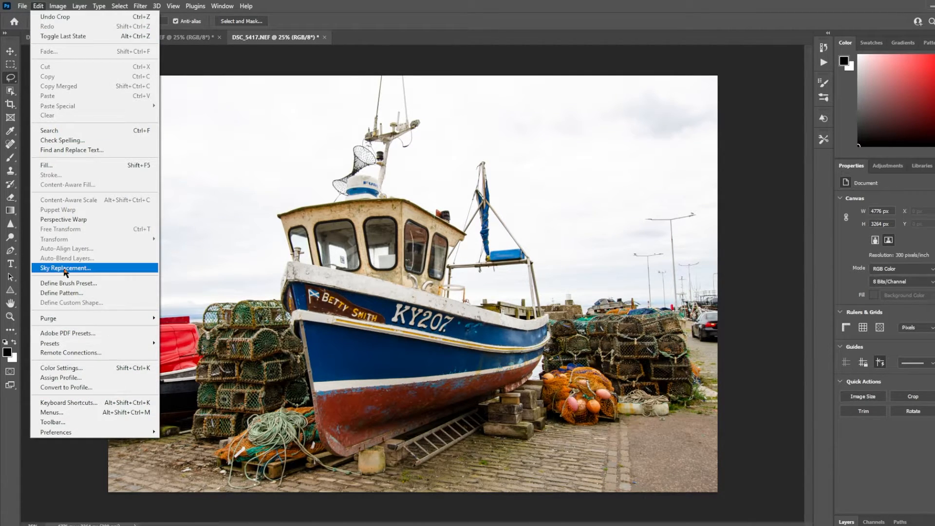
left_click(65, 267)
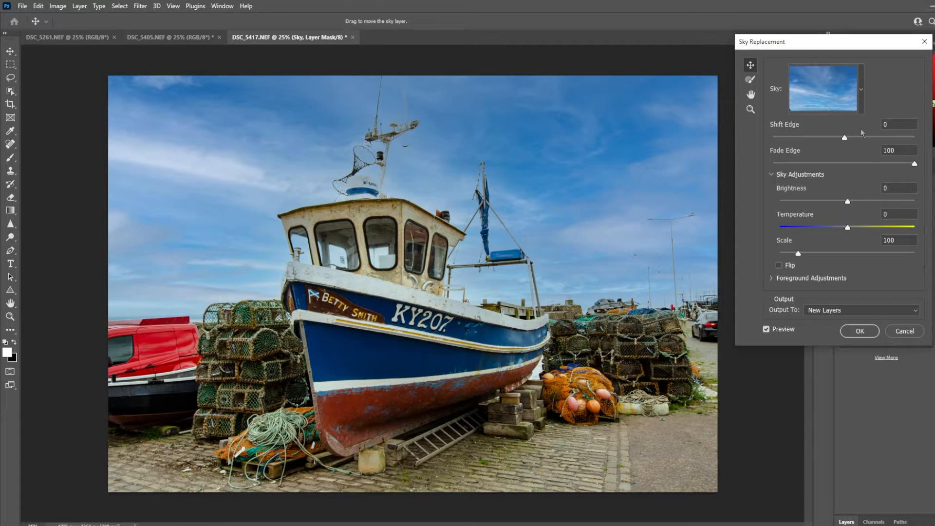
- Try darkening the boat photo's sky to a brightness of -72, brighten it strongly, and return the brightness to 0
left_click_drag(847, 203, 803, 205)
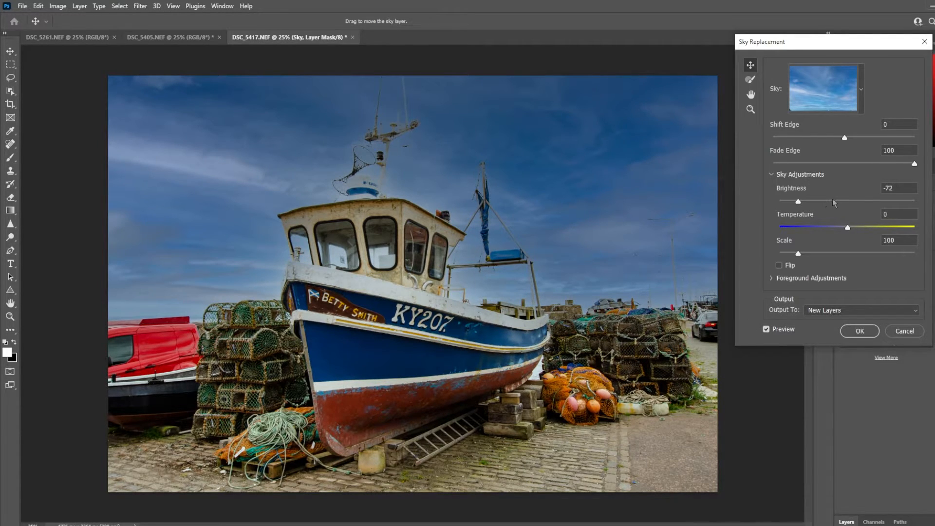
left_click_drag(803, 202, 848, 209)
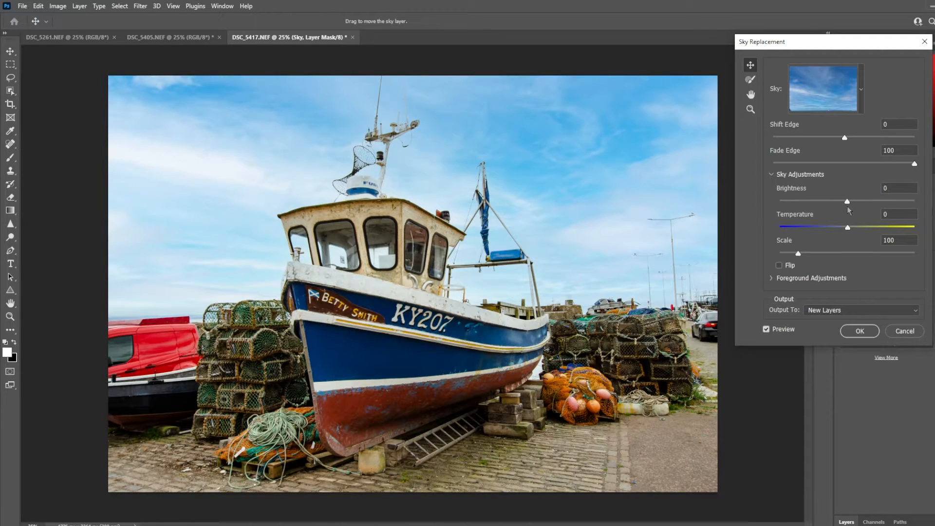
- Try sky temperatures of -91, 80 and 2, and enlarge the sky to a scale of 317
left_click_drag(845, 228, 785, 236)
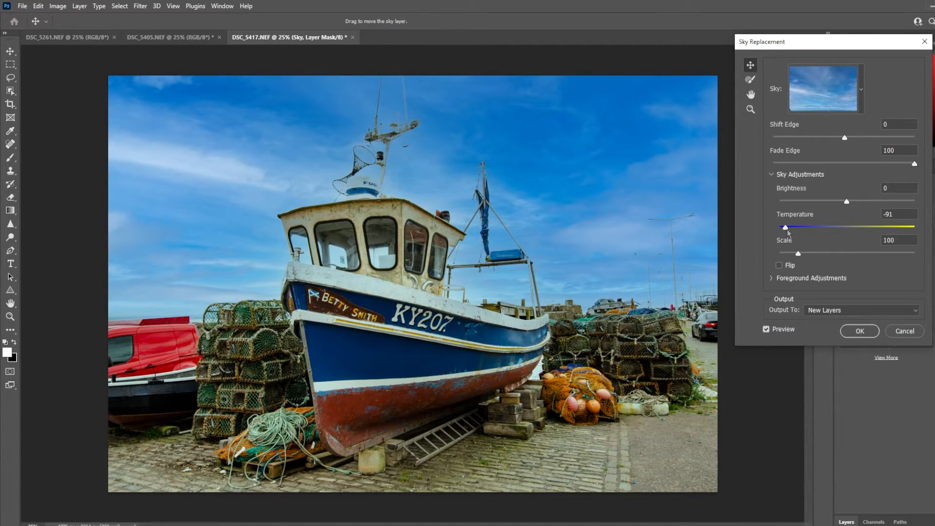
left_click_drag(786, 228, 901, 227)
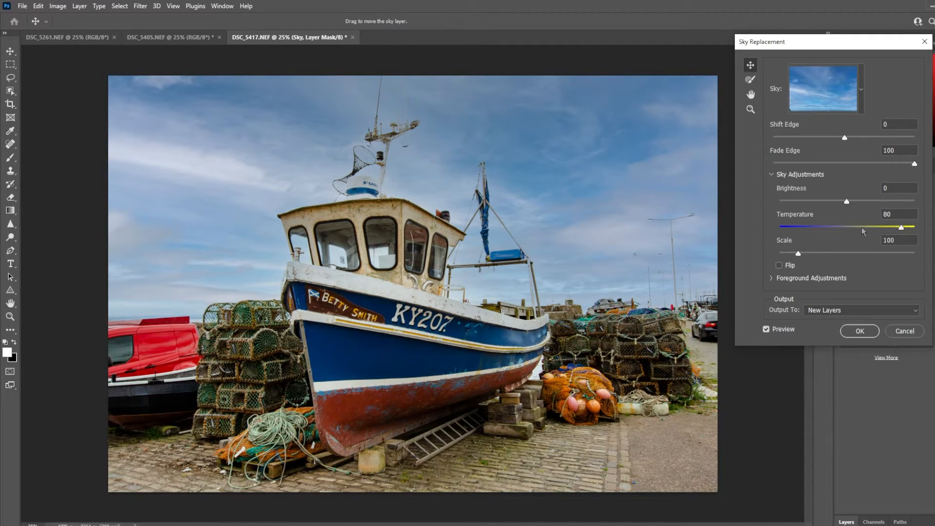
left_click(848, 227)
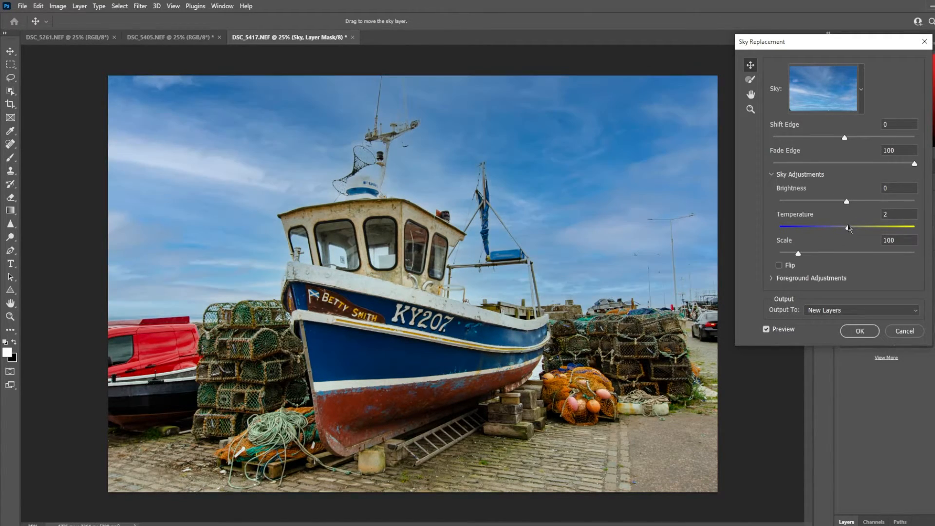
left_click_drag(798, 254, 883, 254)
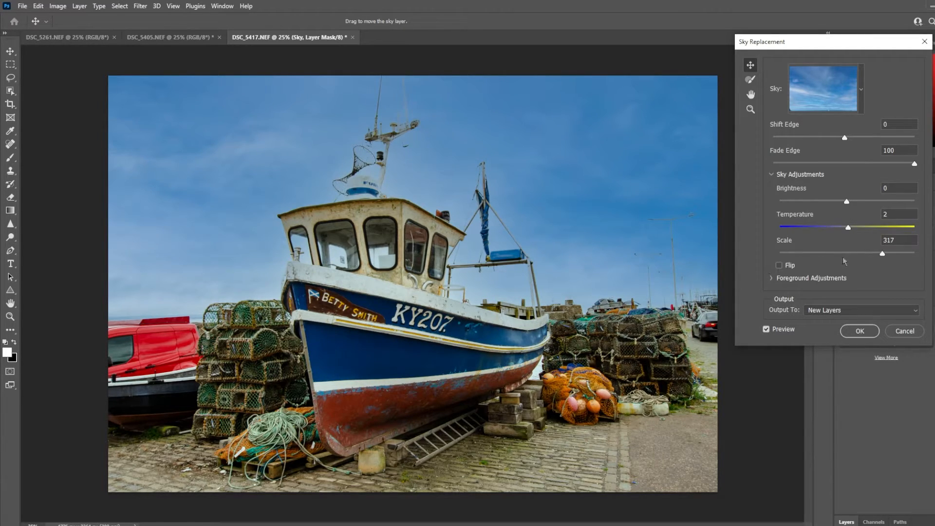
- Choose the orange sunset sky preset for the boat photo and flip the sky horizontally
left_click(861, 88)
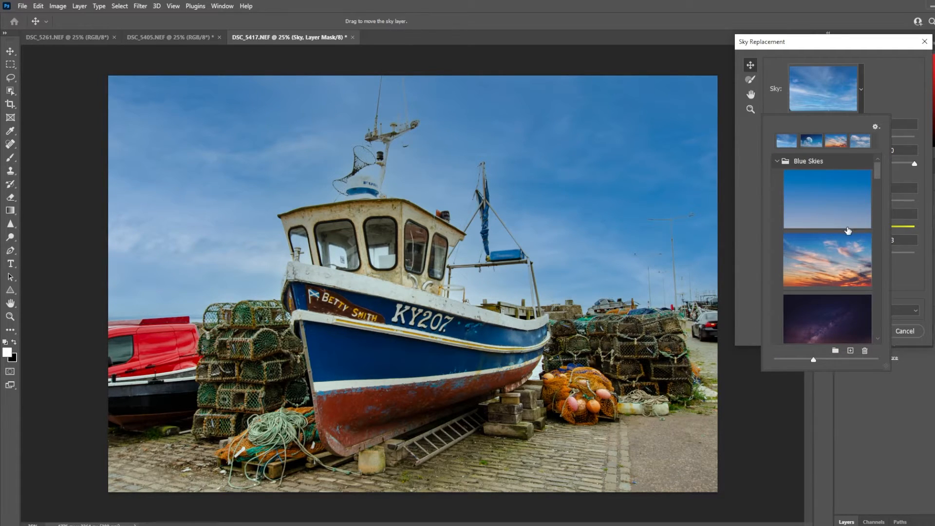
left_click(839, 250)
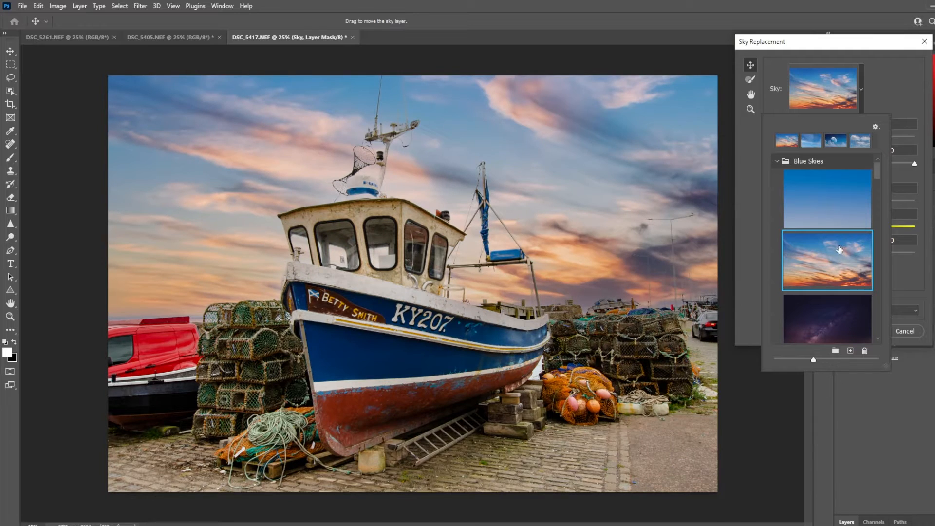
left_click(893, 267)
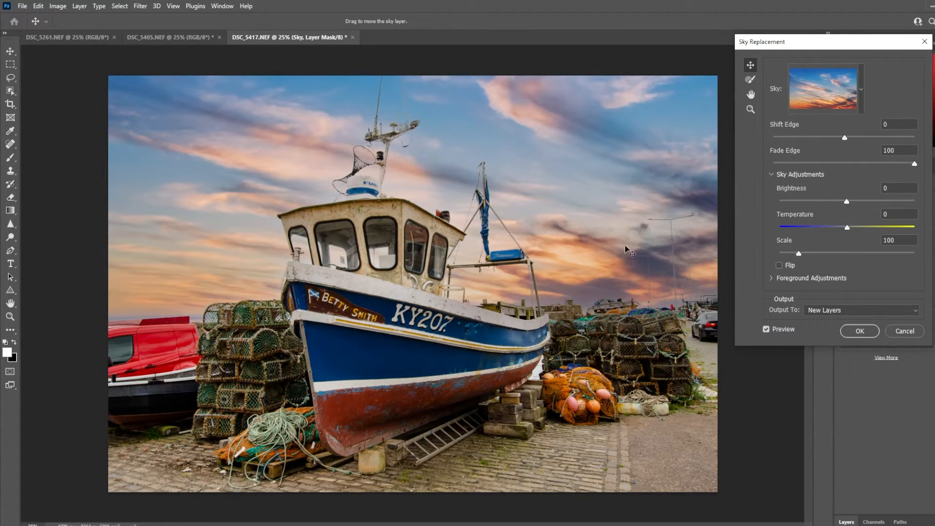
left_click(779, 265)
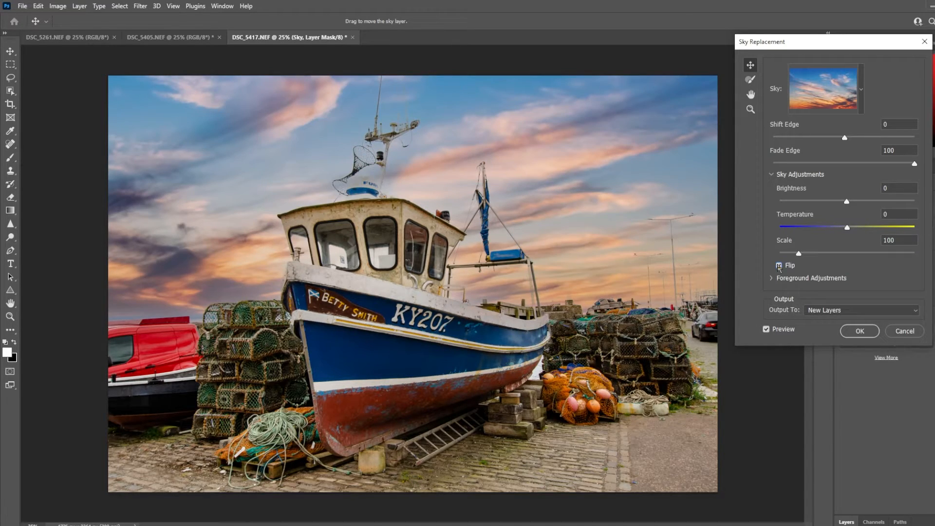
- Enlarge the flipped sunset sky to a scale of 327 and apply the replacement as new layers
left_click(842, 252)
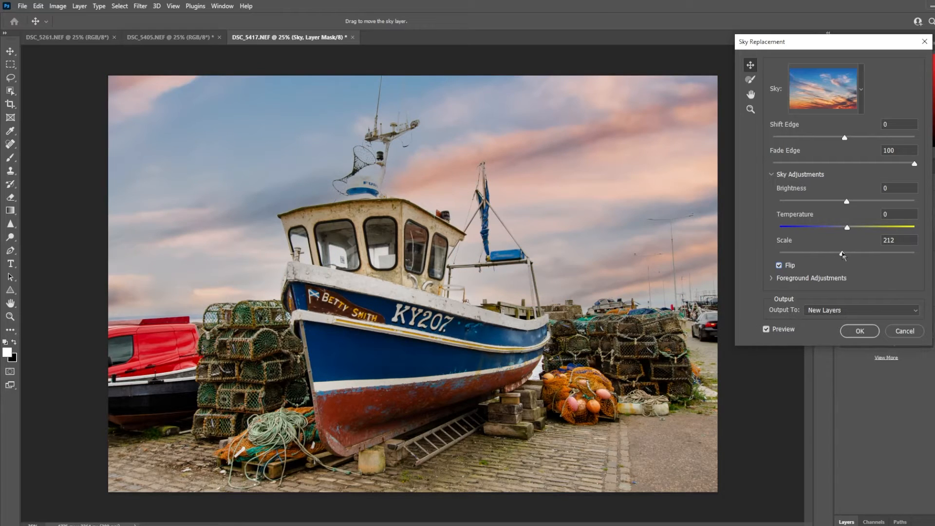
left_click(864, 252)
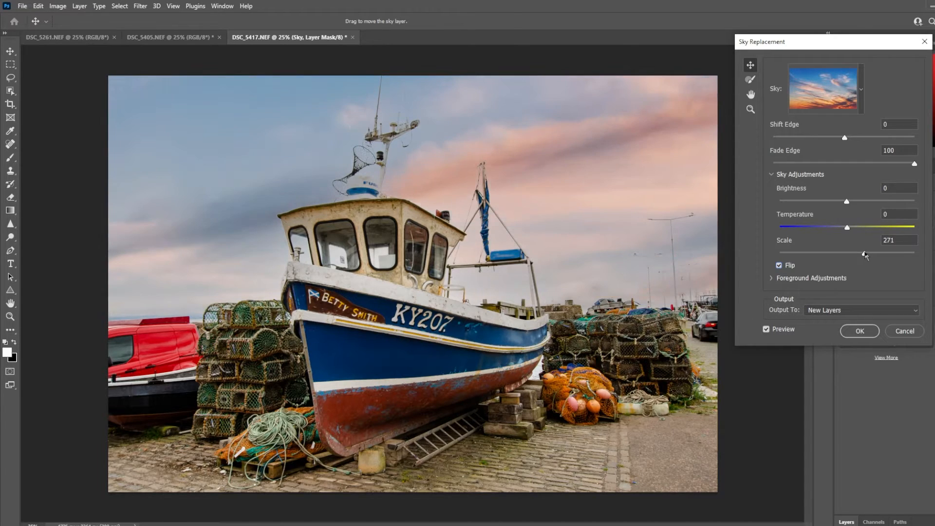
left_click(886, 253)
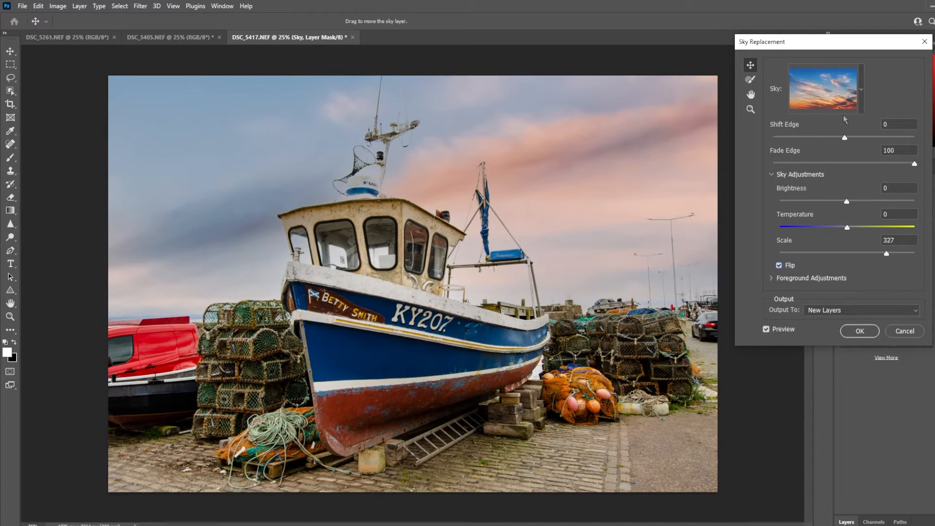
left_click(864, 333)
scroll(422, 330, "up", 1)
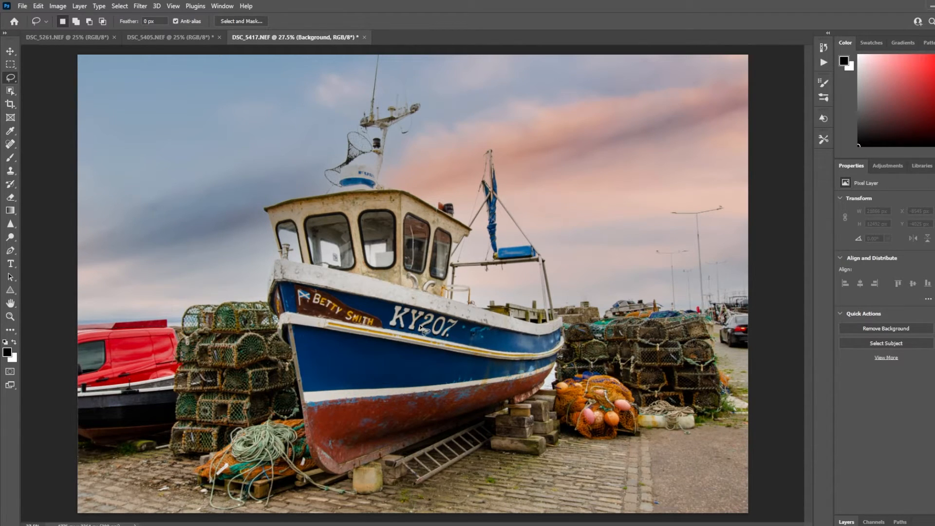
- Switch to the harbour photo DSC_5405.NEF, start Sky Replacement, and choose the plain blue preset from Blue Skies
left_click(193, 39)
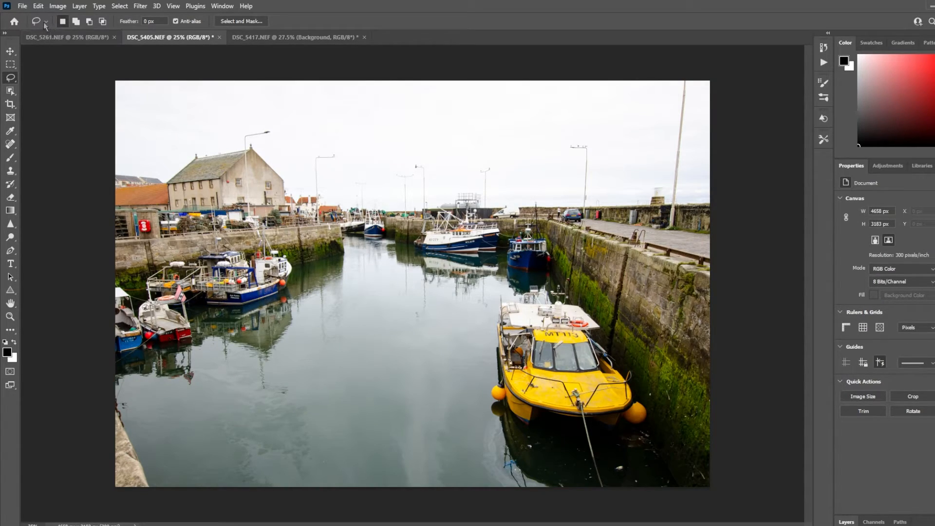
left_click(39, 6)
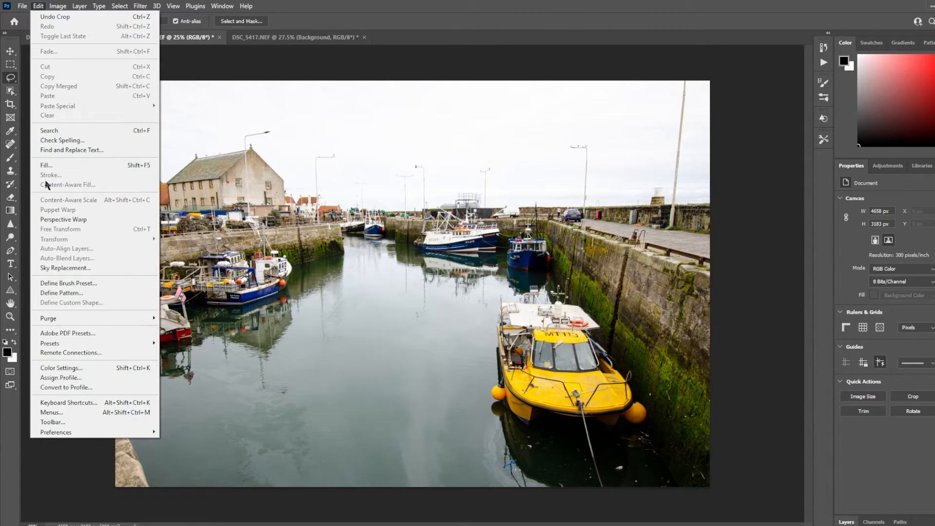
left_click(62, 267)
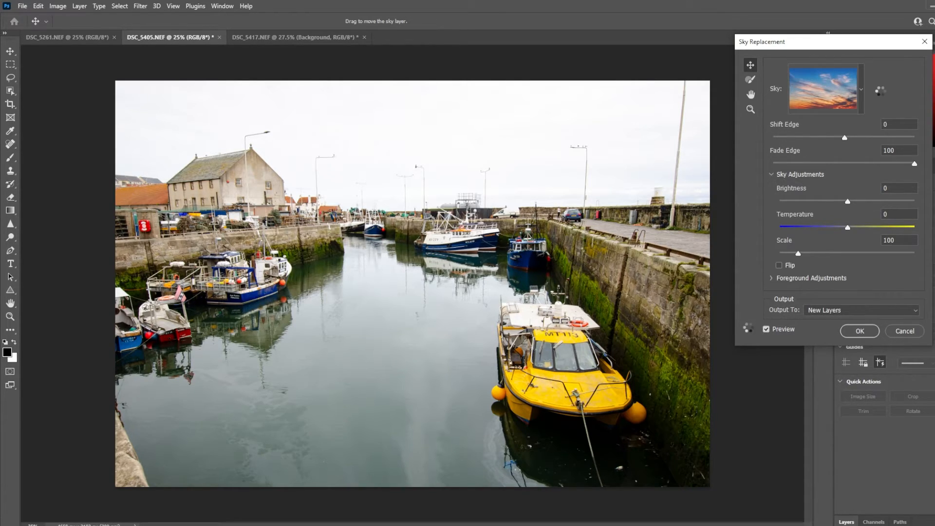
left_click(822, 88)
left_click(839, 181)
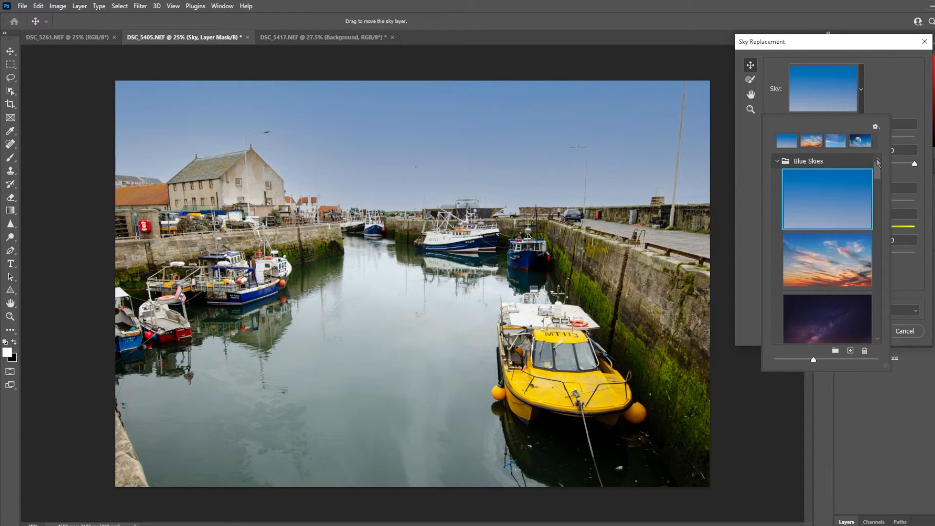
- Try the green aurora and the purple lightning storm sky presets on the harbour photo
left_click_drag(877, 168, 878, 194)
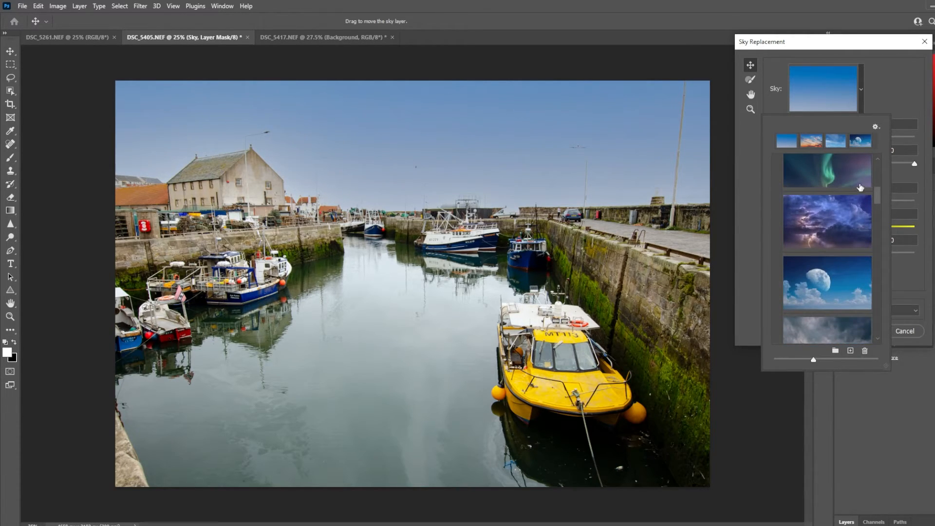
left_click(836, 174)
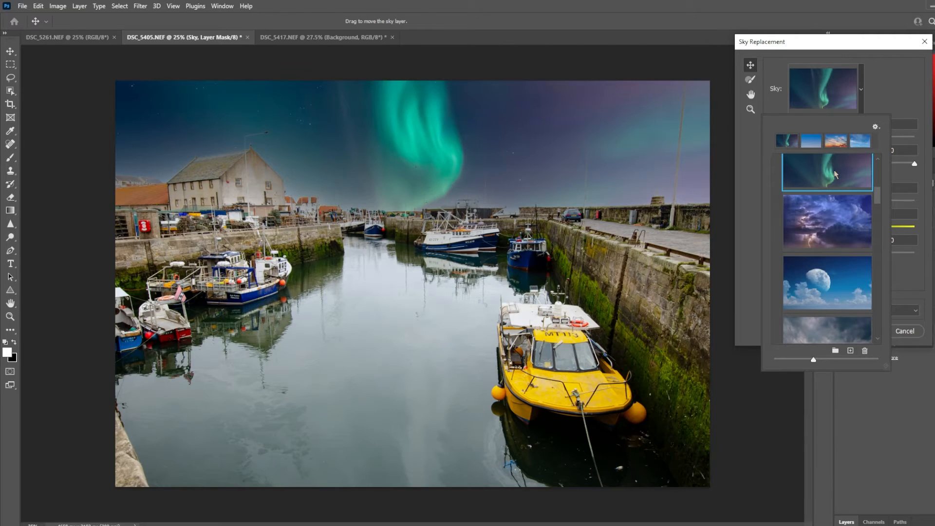
left_click(858, 208)
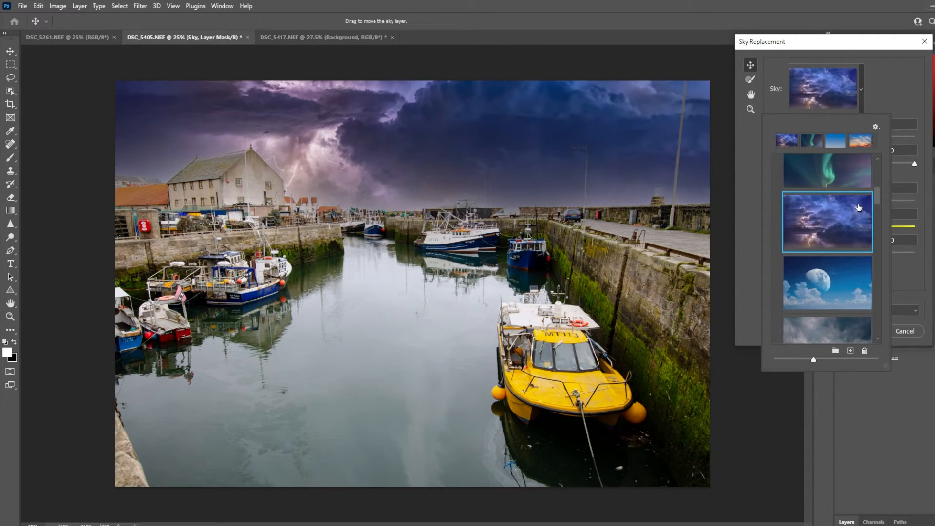
- Try the blue sky preset with small rippled white clouds, enlarged to a scale of 219
left_click_drag(878, 207, 878, 245)
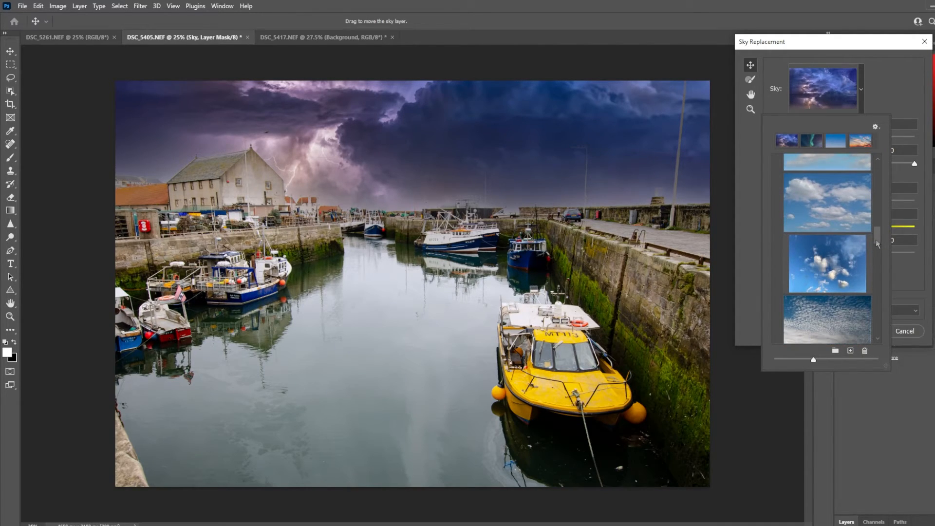
left_click(824, 325)
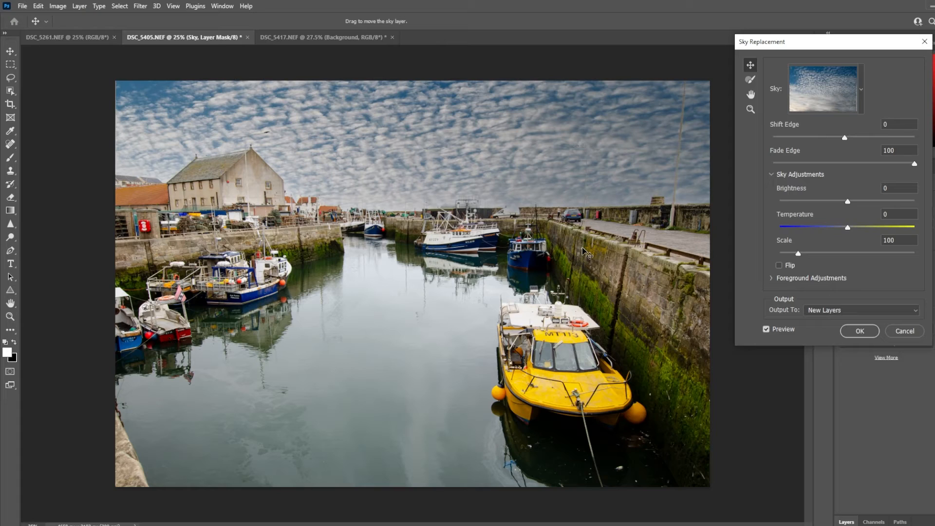
left_click(844, 253)
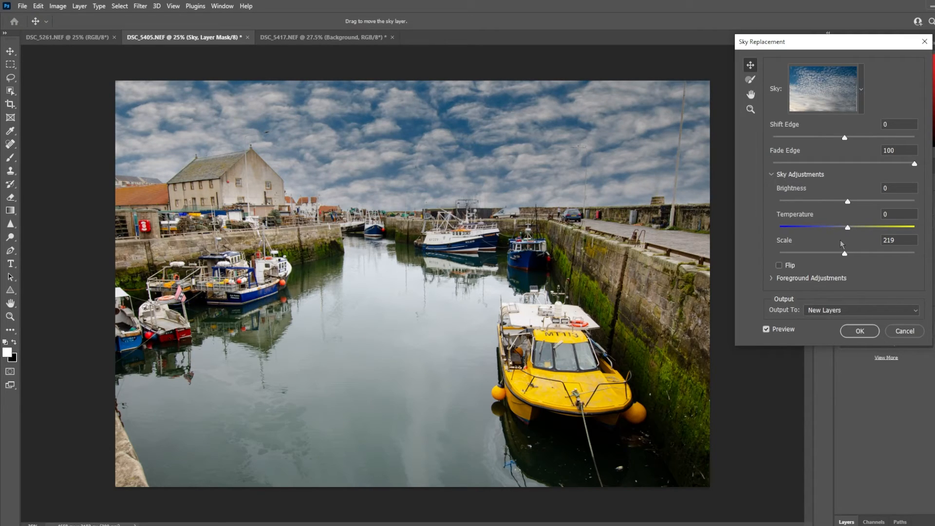
- Choose the red and purple sunset preset with the glowing low sun, and cool its temperature to -77
left_click(861, 89)
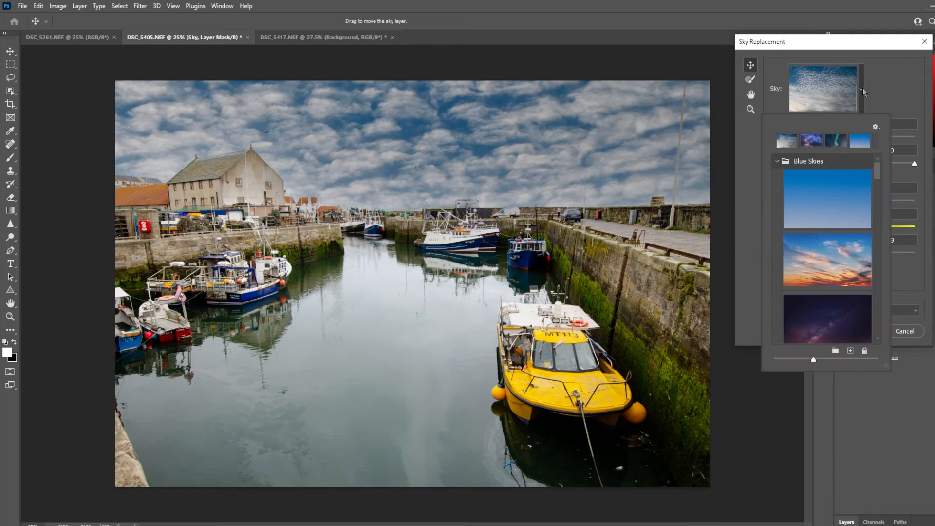
left_click_drag(876, 168, 870, 265)
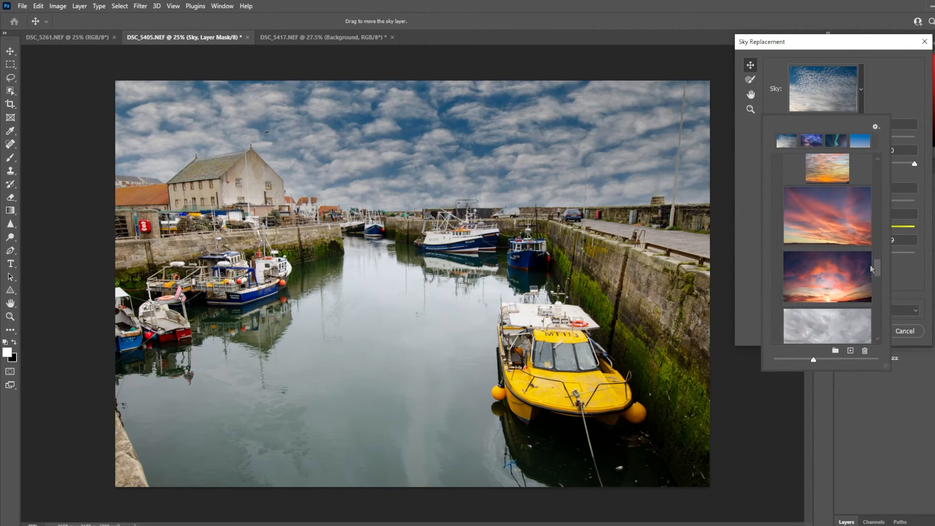
left_click(825, 279)
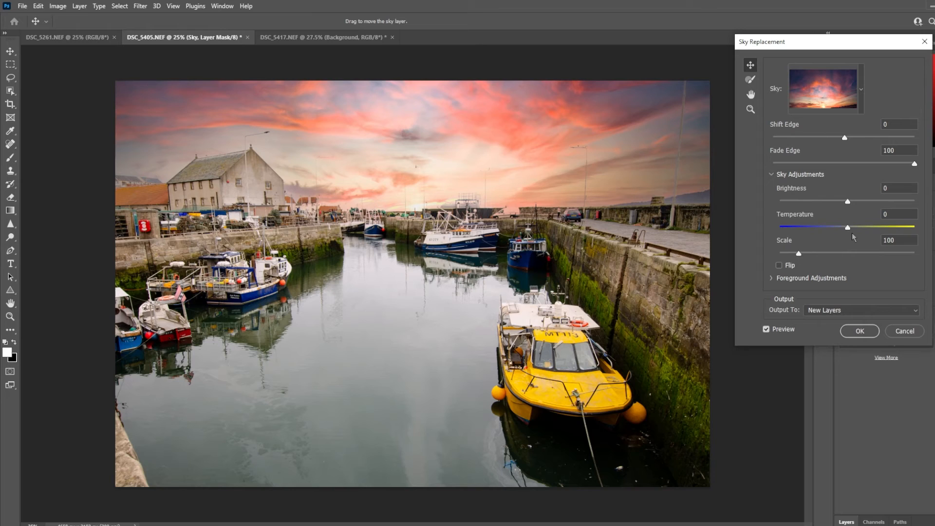
left_click_drag(851, 232, 794, 235)
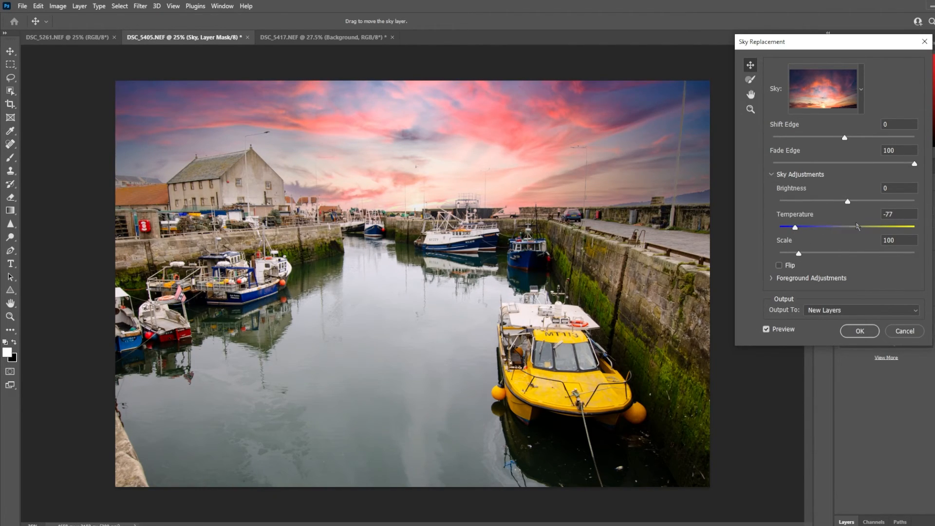
- Try different scales for the sunset sky, including 86, and set the scale to 219
left_click(851, 253)
left_click(794, 253)
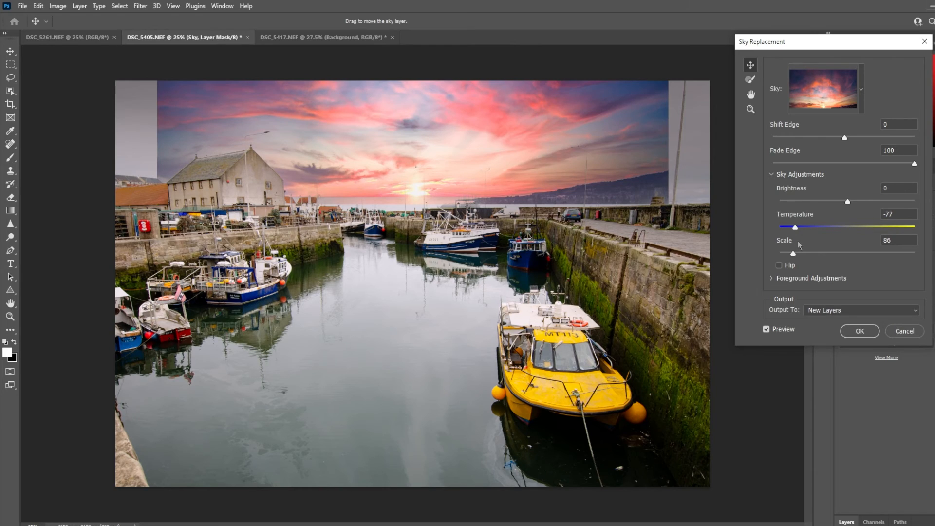
left_click(843, 253)
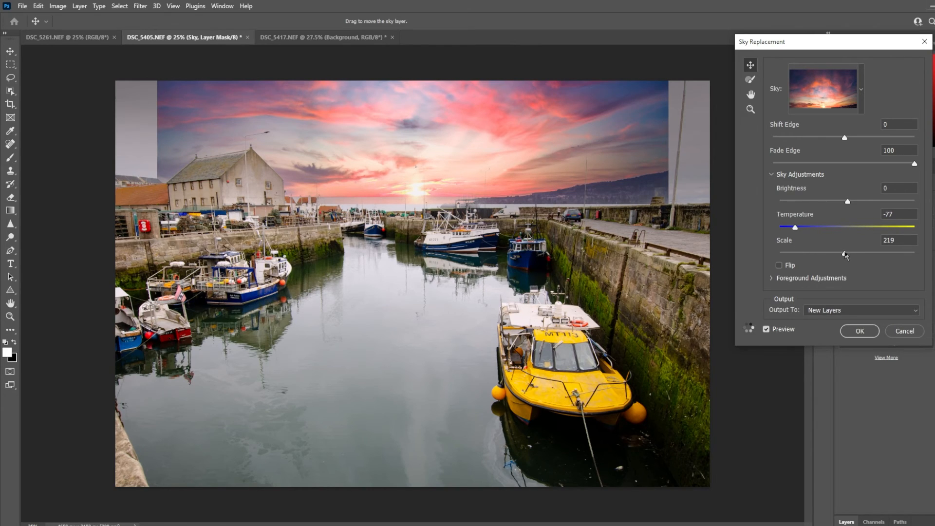